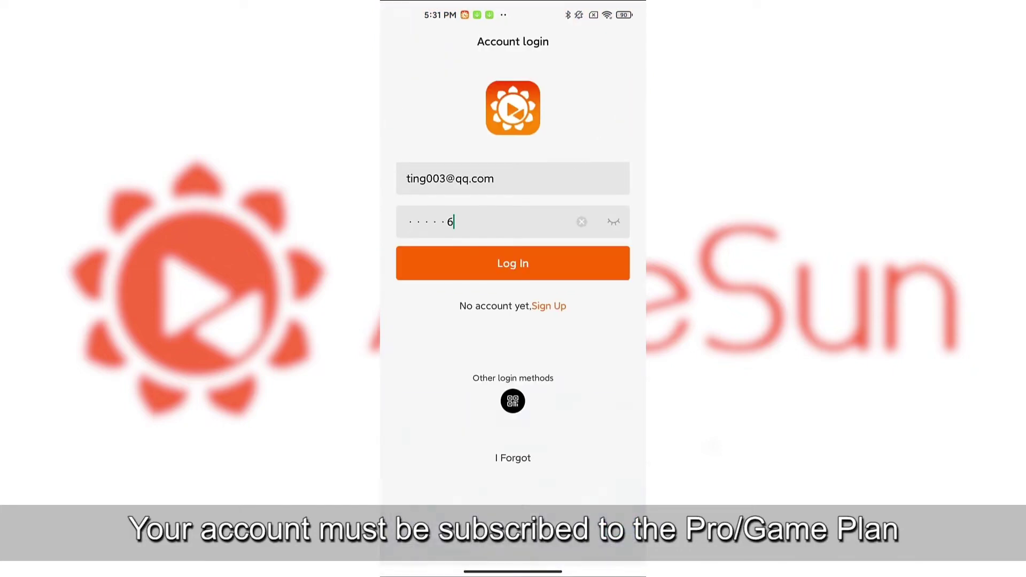
# - Log in to the AweSun account and save a remote access password
pyautogui.click(586, 264)
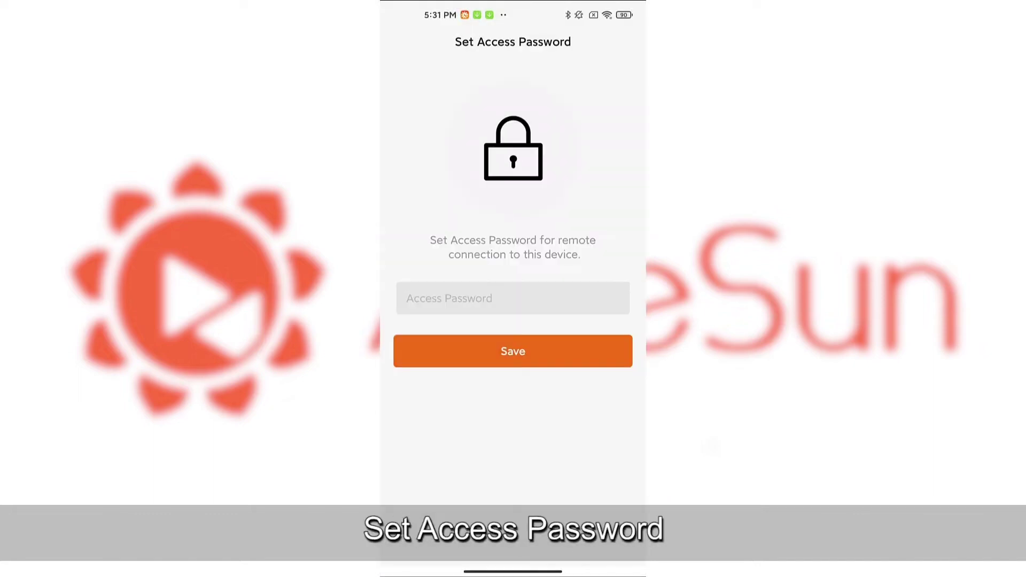
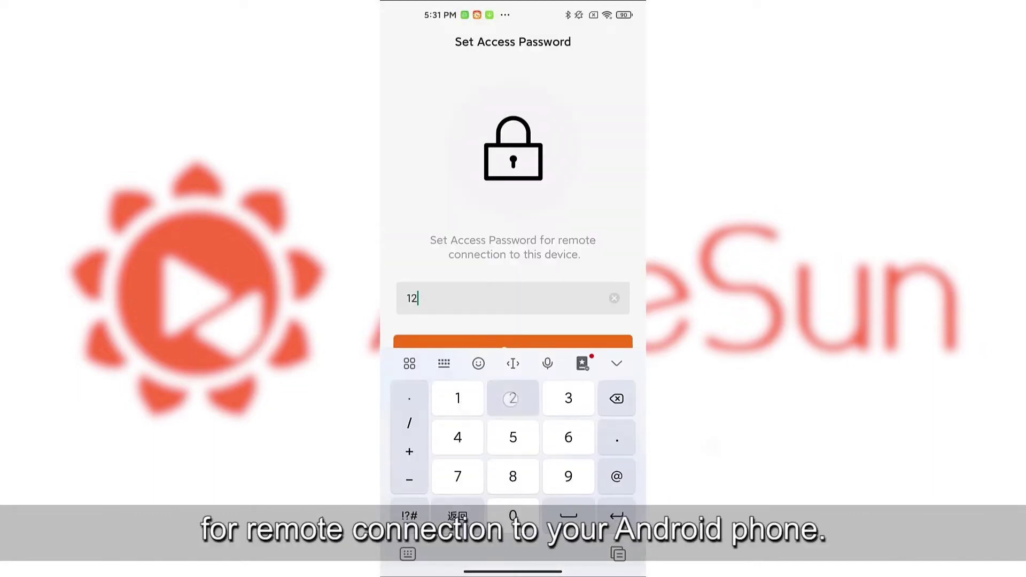
pyautogui.click(617, 364)
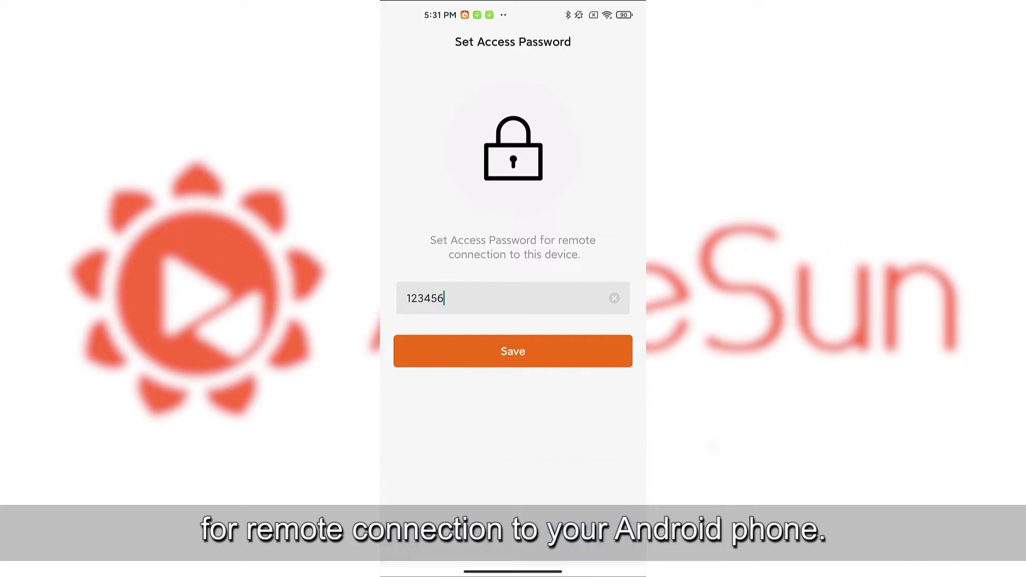
pyautogui.click(572, 357)
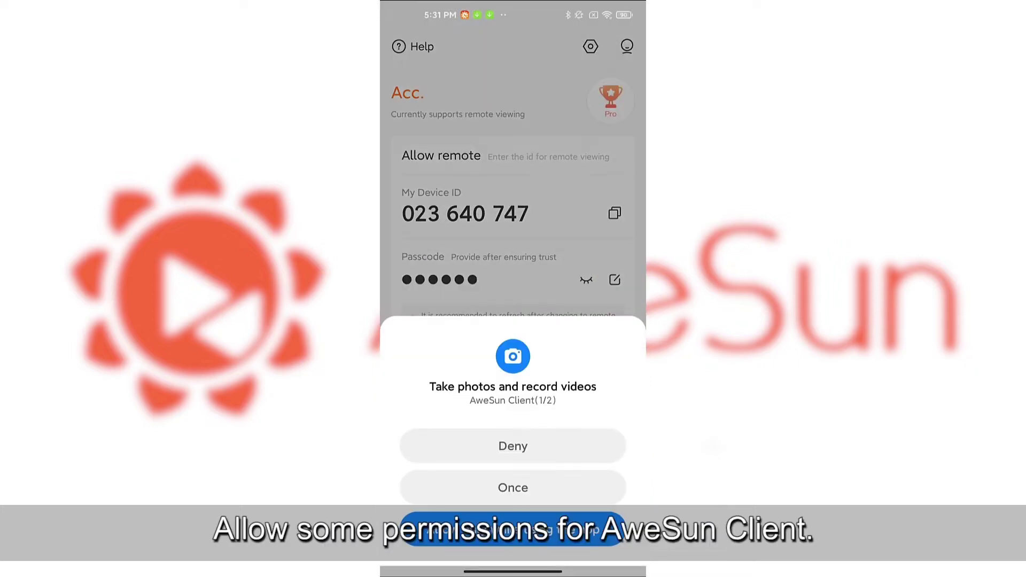
# - Allow AweSun Client camera and storage access
pyautogui.click(513, 529)
pyautogui.click(514, 530)
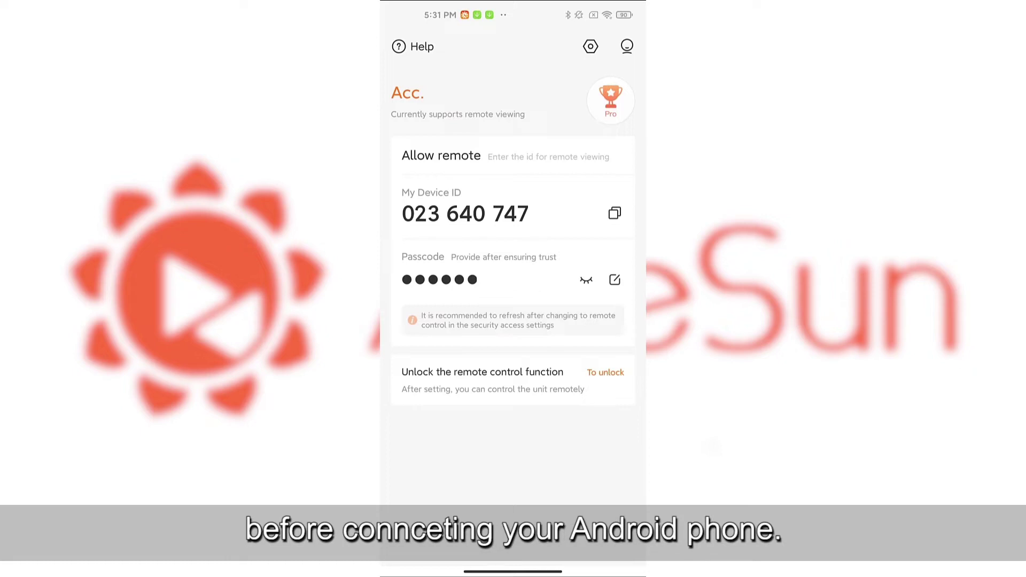
# - Turn on Assist in Obtaining Screenshot Permissions under settings' Ancillary Services
pyautogui.click(590, 45)
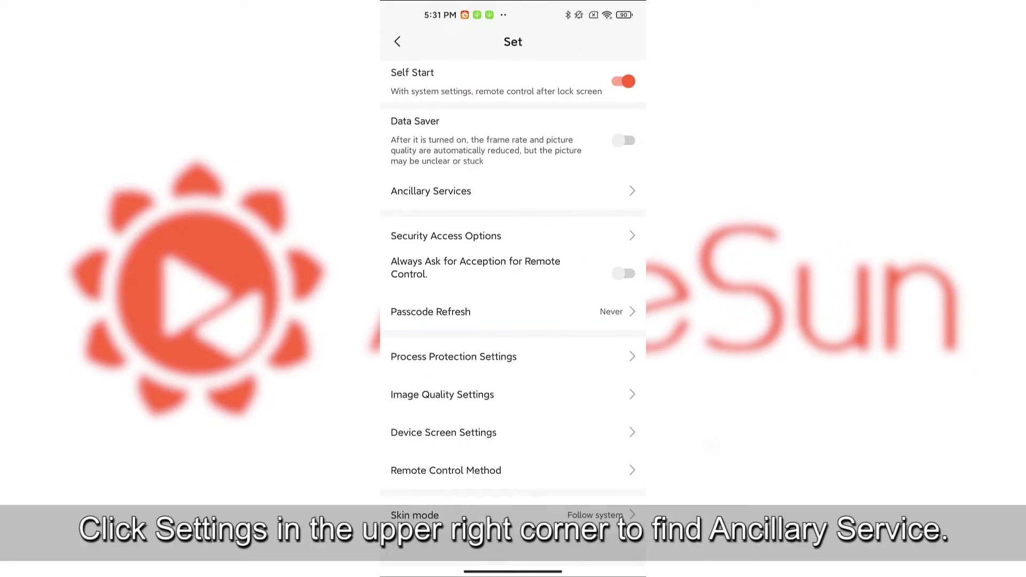
pyautogui.click(430, 191)
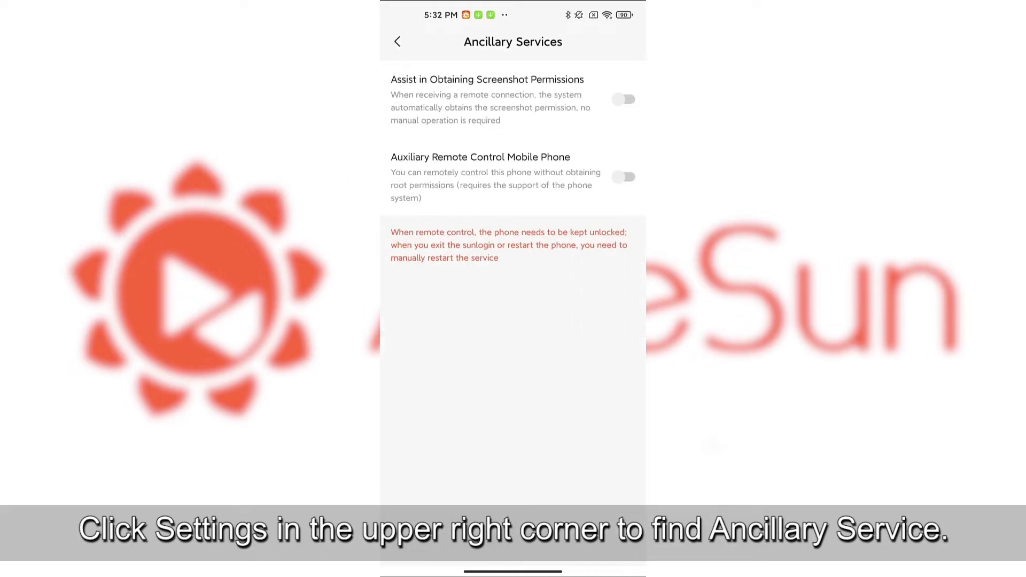
pyautogui.click(623, 99)
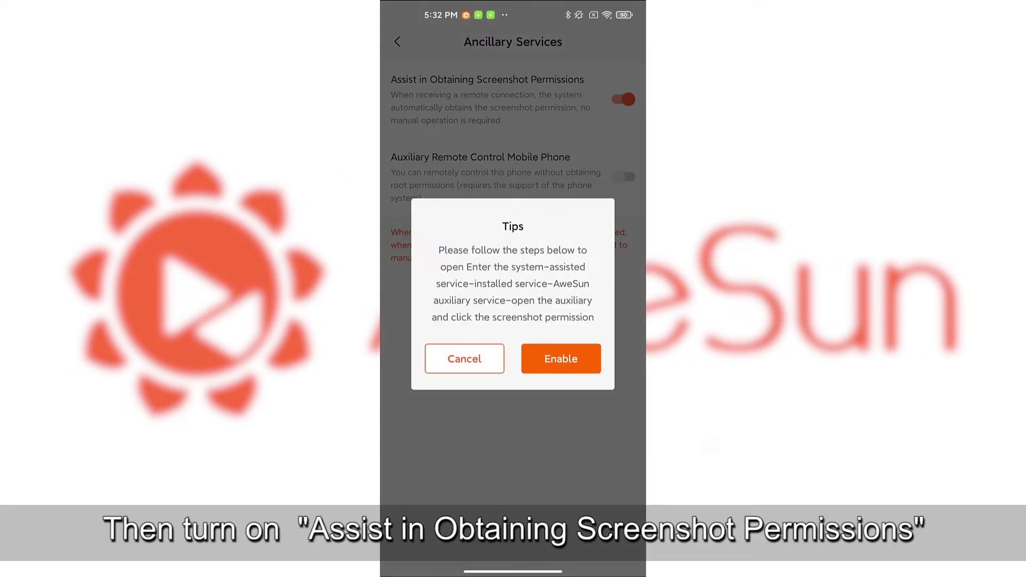
pyautogui.click(561, 358)
# - Enable accessibility for the Awesun auxiliary service under Downloaded services
pyautogui.click(588, 280)
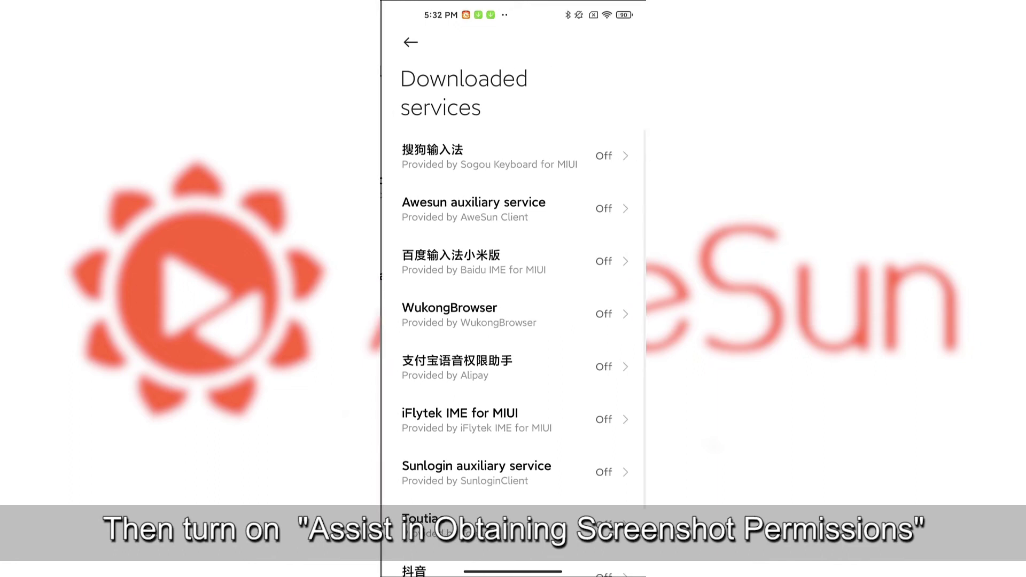
pyautogui.click(471, 209)
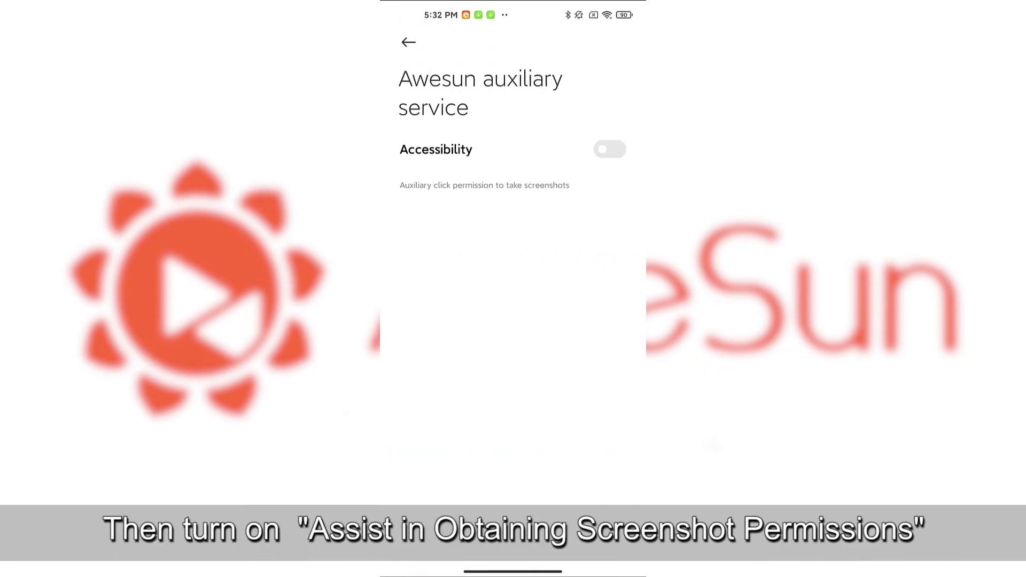
pyautogui.click(609, 150)
pyautogui.click(573, 513)
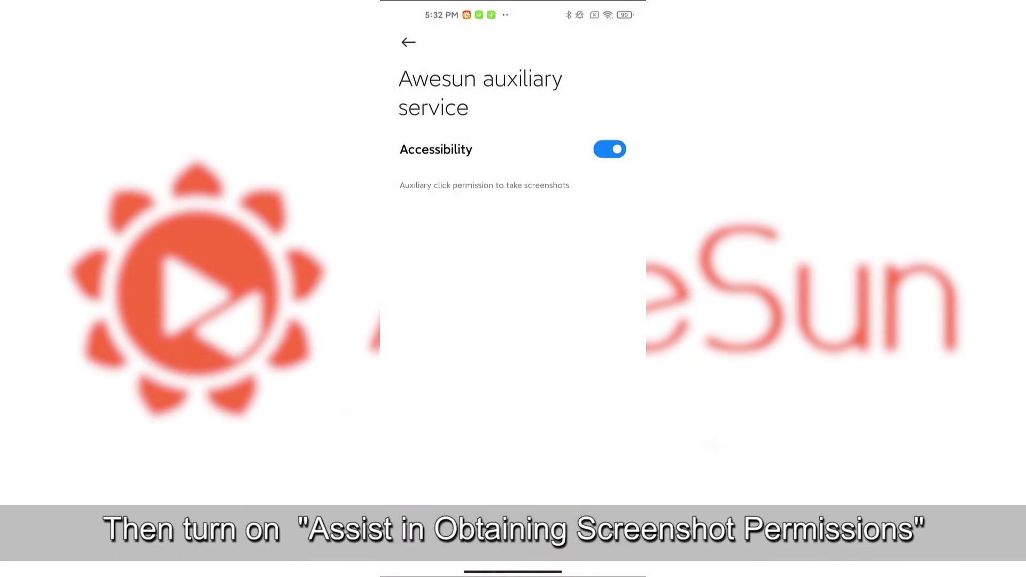
pyautogui.moveTo(449, 571); pyautogui.dragTo(609, 571)
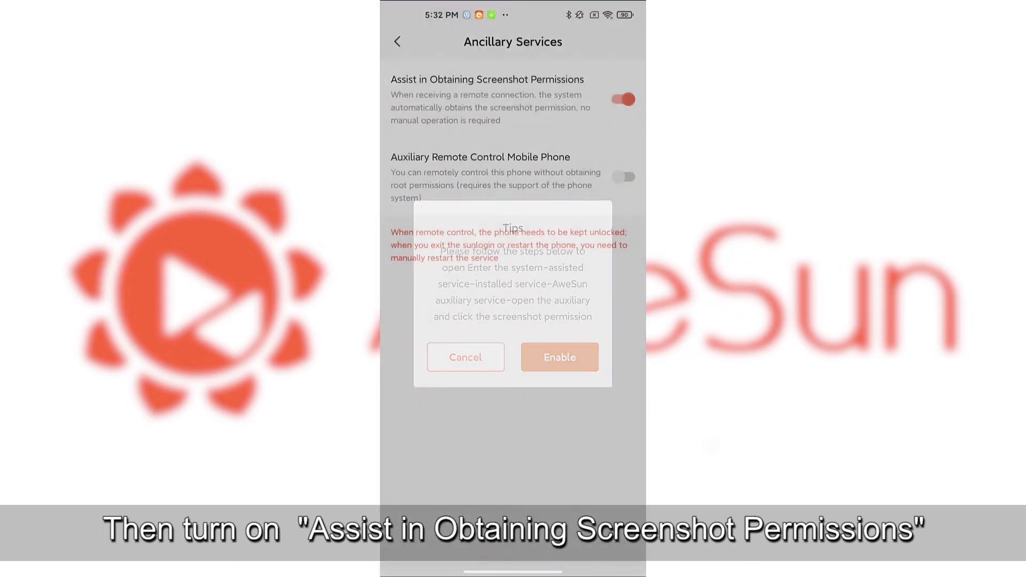
# - Turn on Auxiliary Remote Control Mobile Phone, keeping screenshot assist enabled
pyautogui.click(622, 178)
pyautogui.click(568, 339)
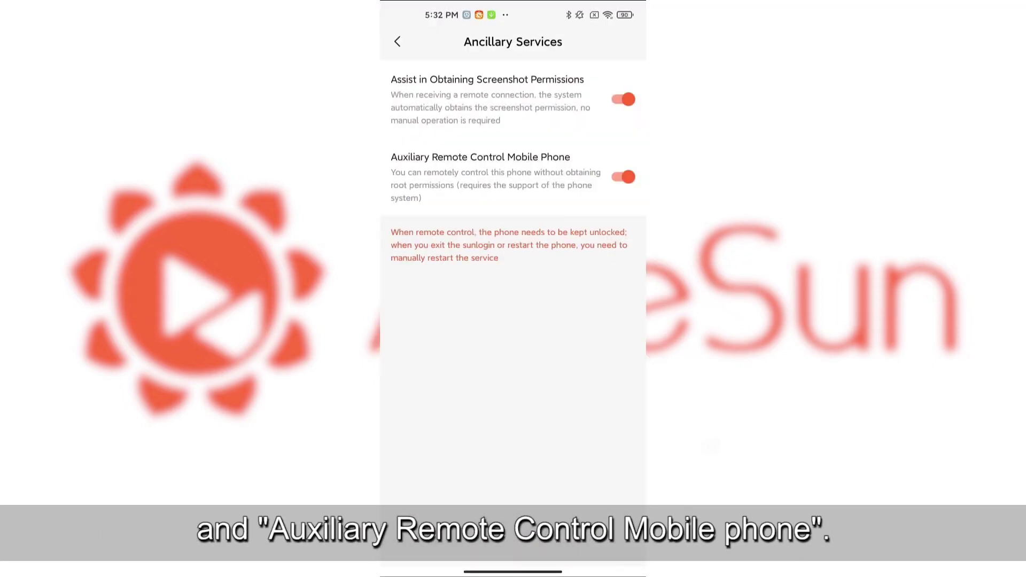
pyautogui.click(397, 42)
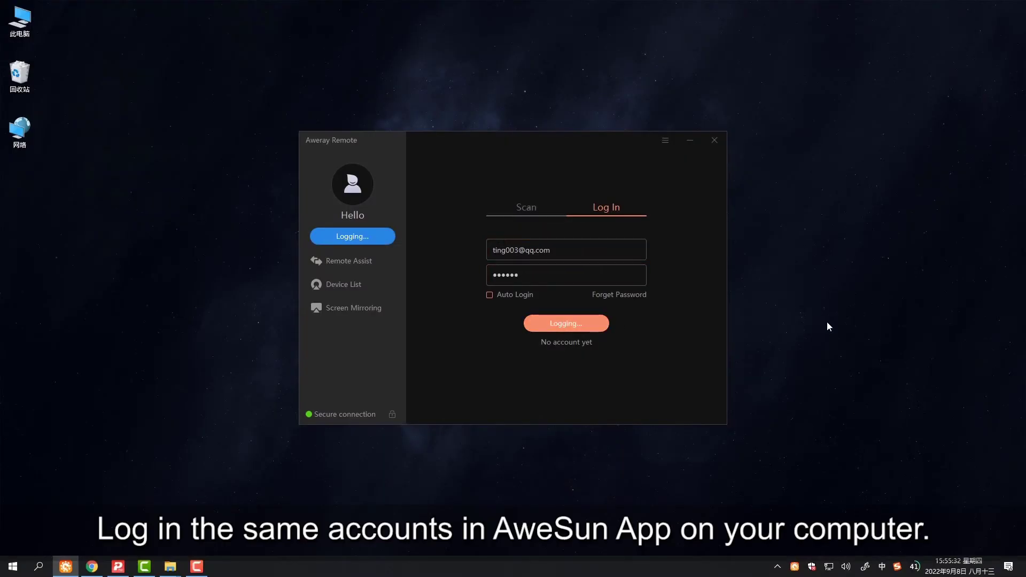
# - Connect to the Samsung phone by its device ID, then open and close its help page remotely
pyautogui.click(343, 305)
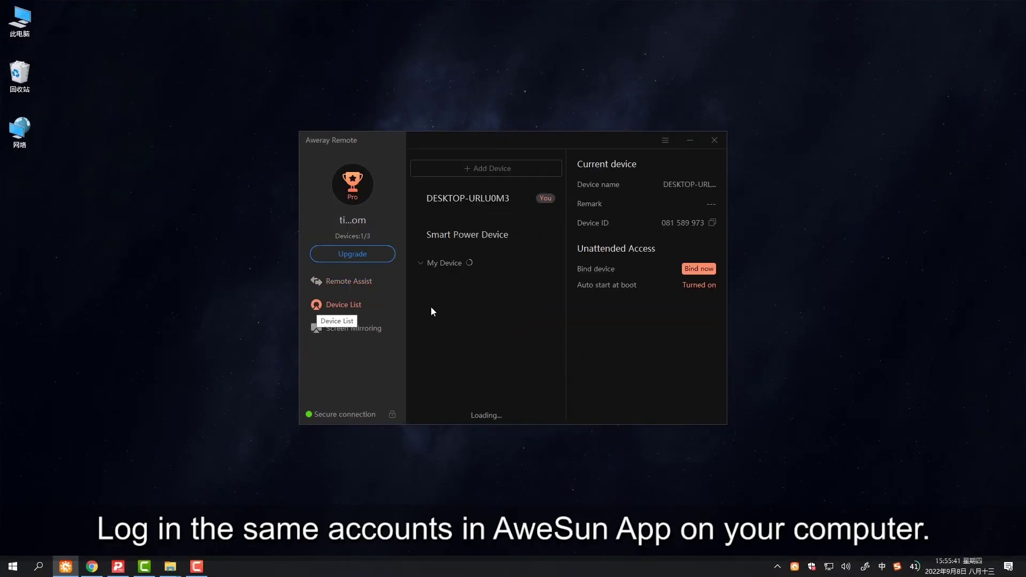
pyautogui.click(535, 305)
pyautogui.click(597, 201)
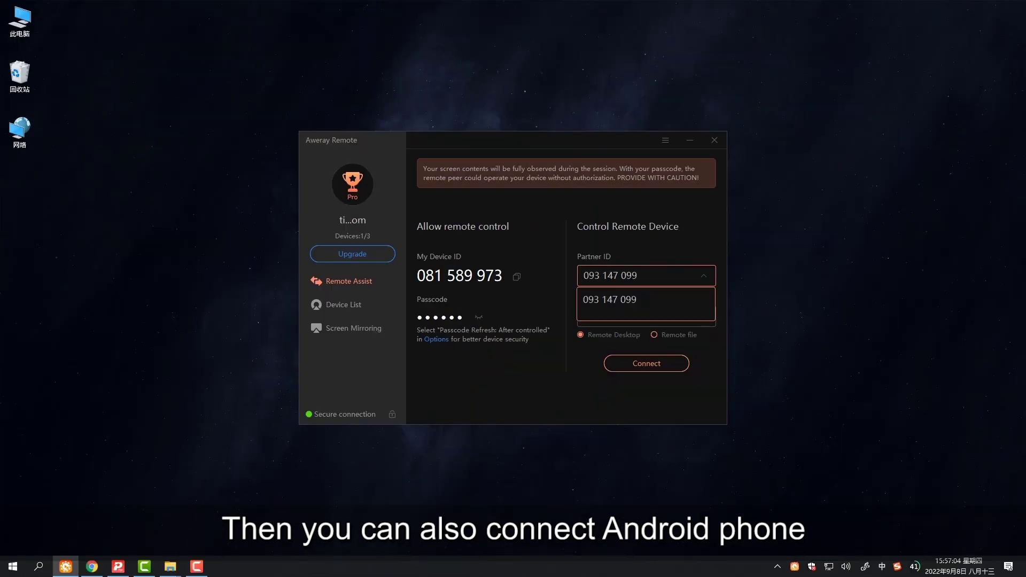
pyautogui.click(675, 251)
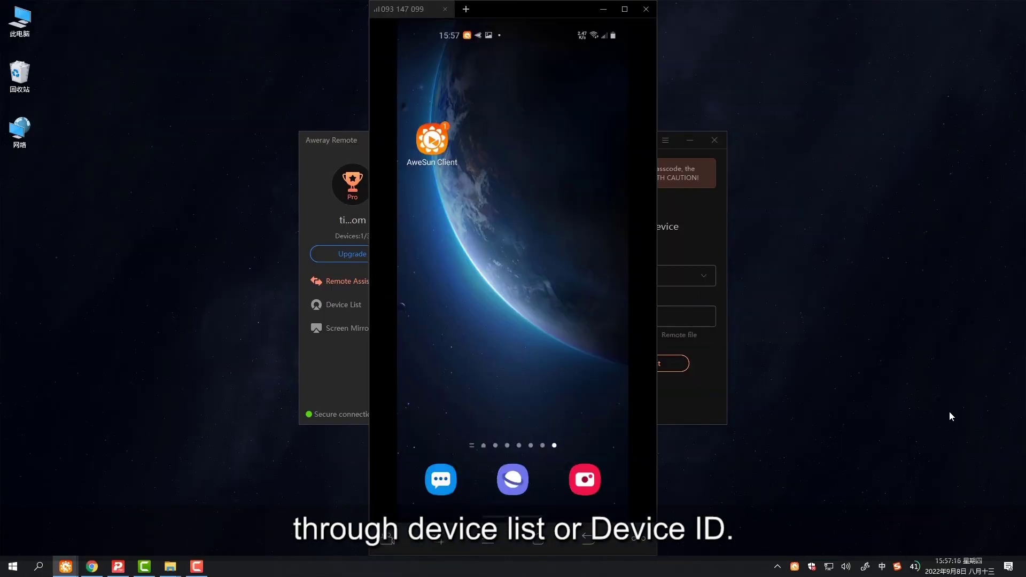
pyautogui.click(412, 59)
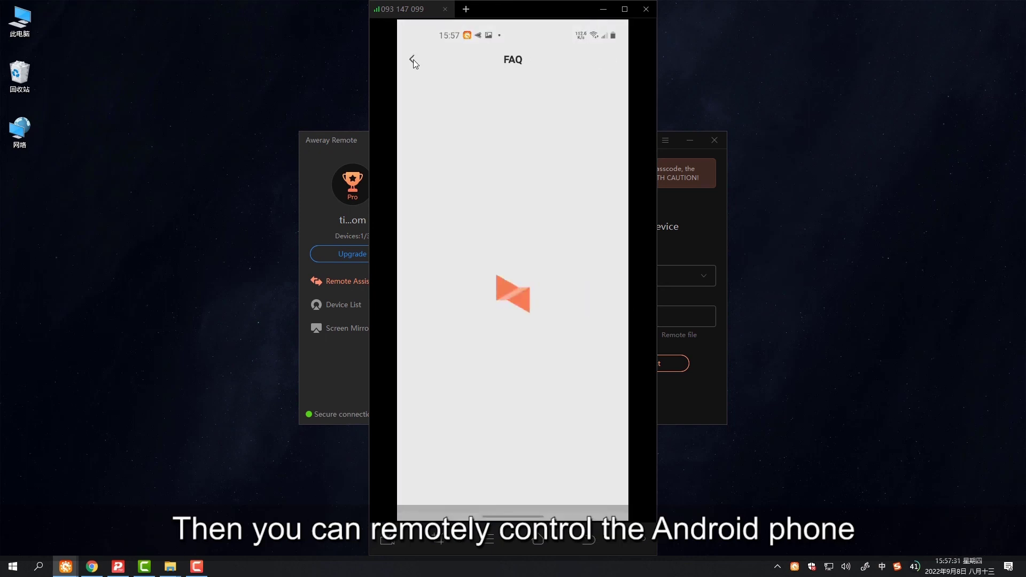
pyautogui.click(413, 60)
pyautogui.moveTo(525, 519); pyautogui.dragTo(609, 517)
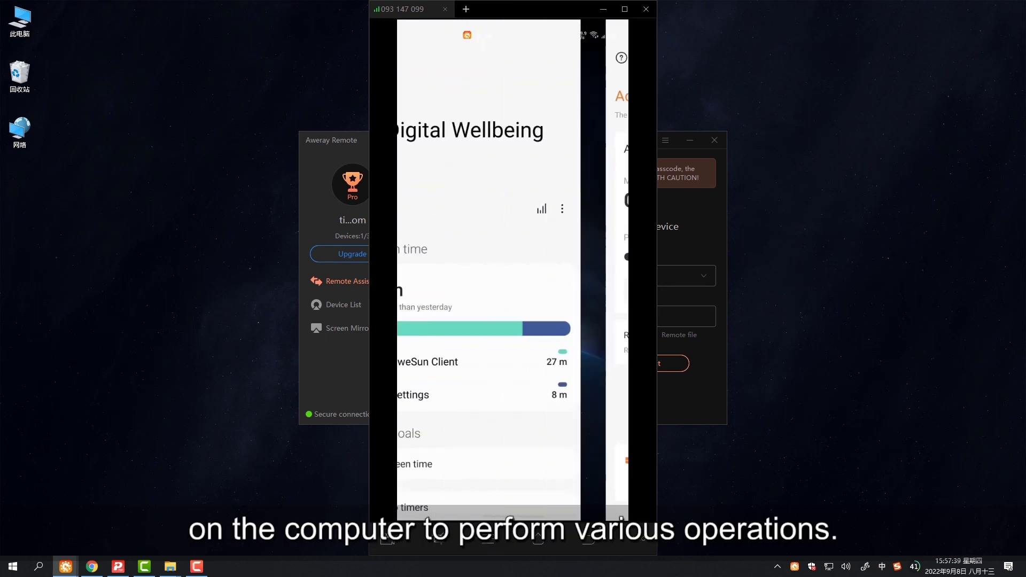